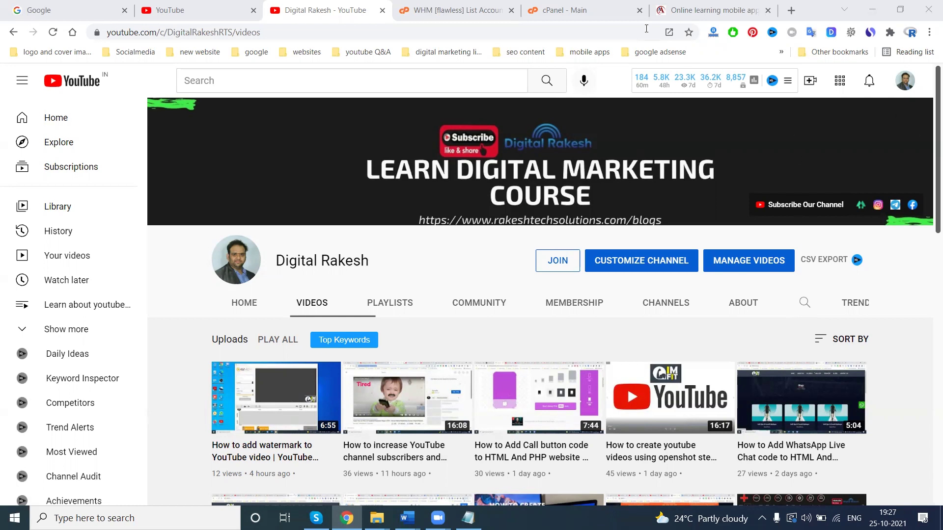
# Return to the cPanel main dashboard to reach phpMyAdmin
pyautogui.click(711, 10)
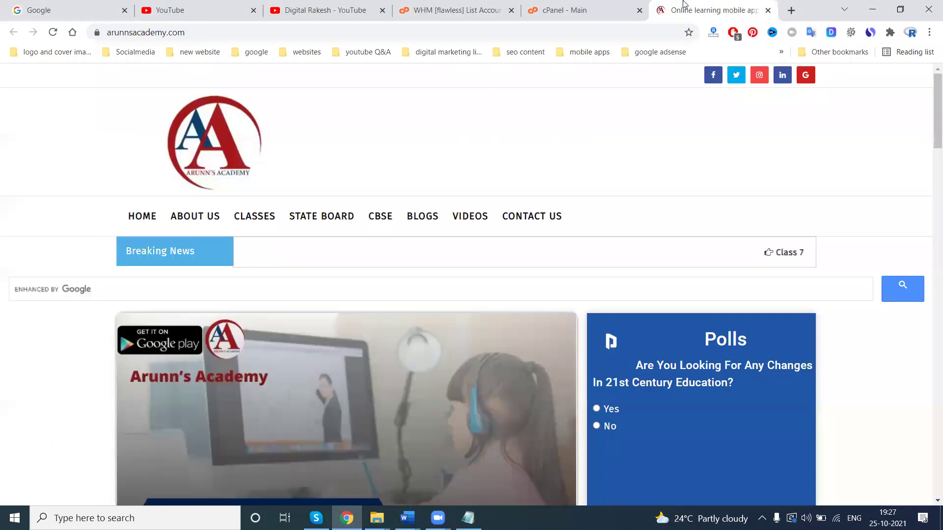
pyautogui.click(575, 5)
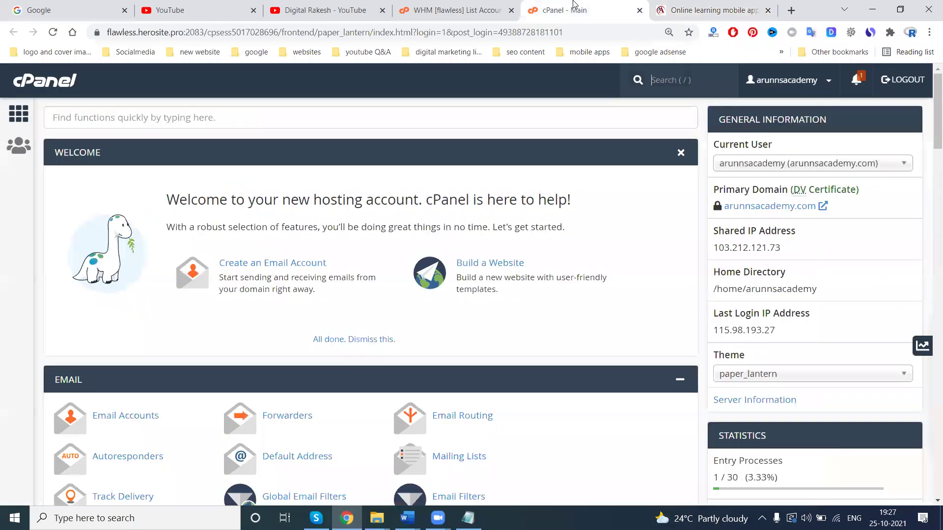
pyautogui.scroll(-1, 369, 215)
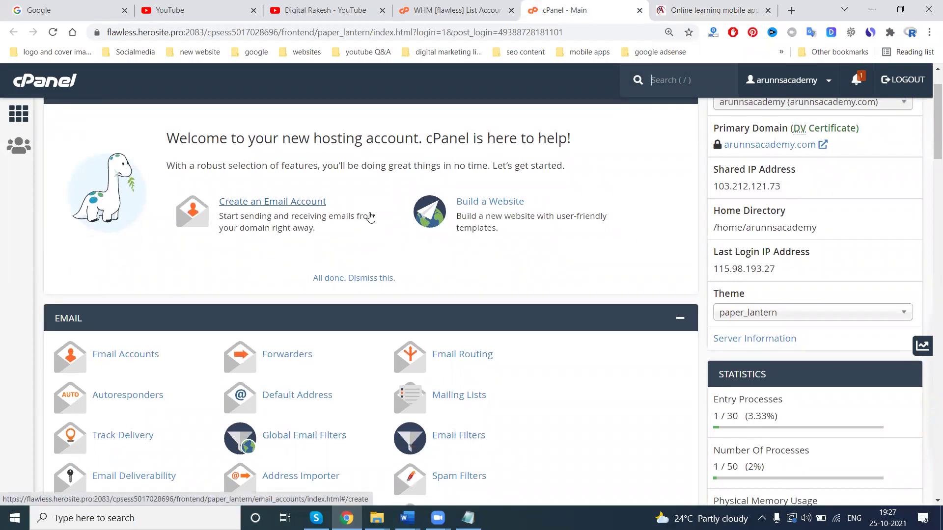
pyautogui.scroll(-3, 331, 214)
pyautogui.scroll(-3, 129, 199)
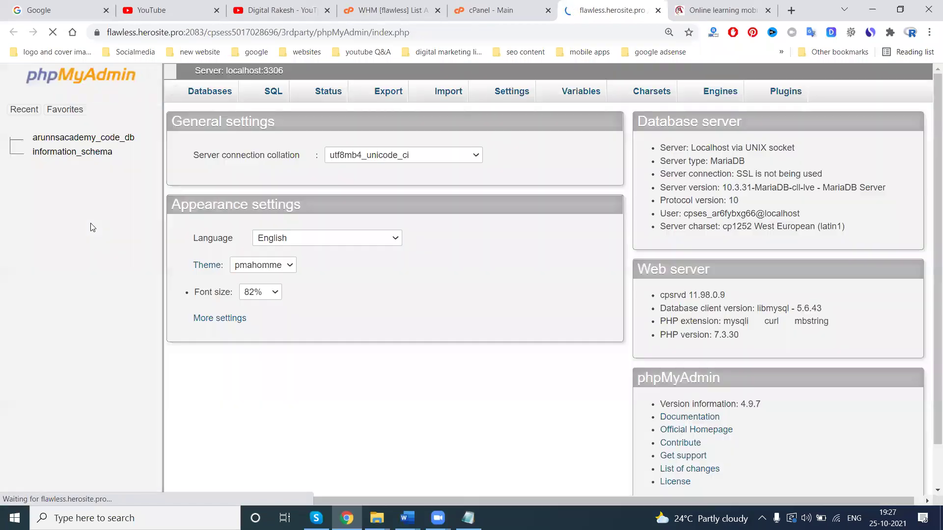
# Export arunnsacademy_code_db with Quick method and SQL format and download it
pyautogui.click(41, 138)
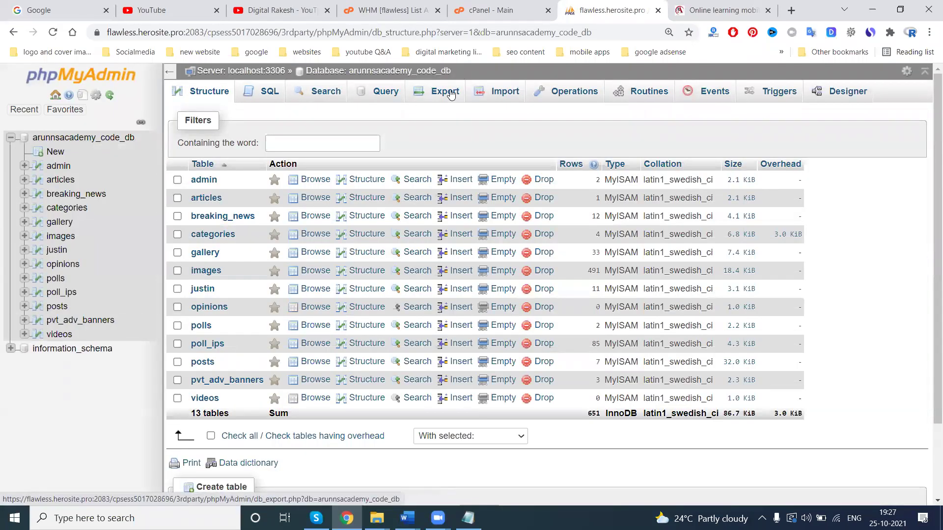
pyautogui.click(449, 96)
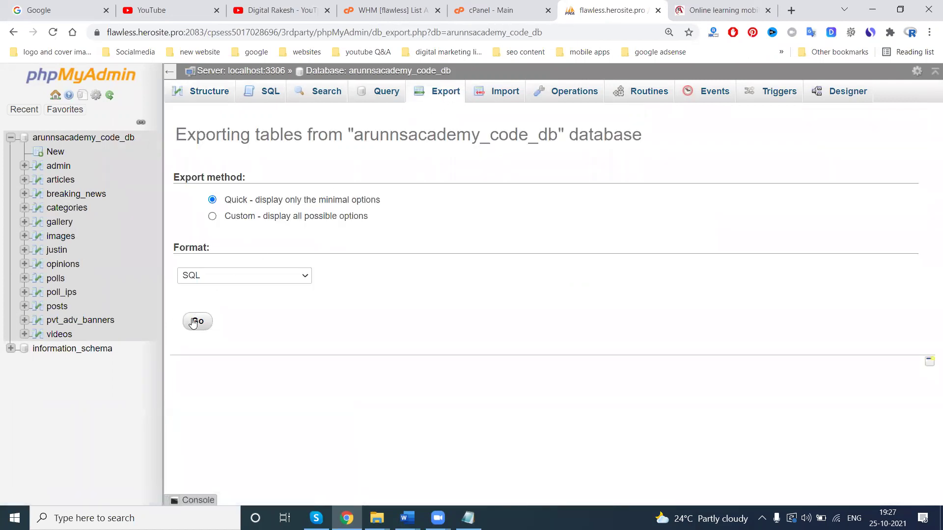
pyautogui.click(194, 323)
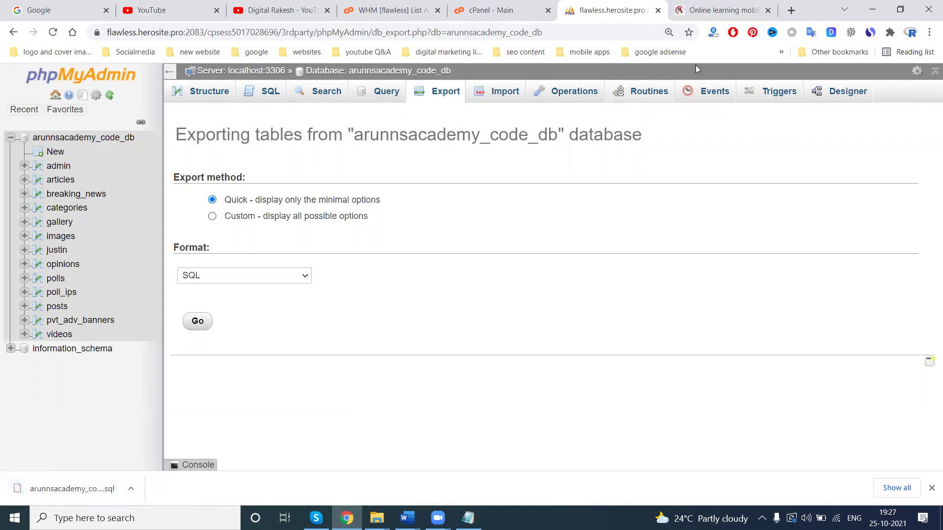
# Open arunnsacademy.com/admin in a new browser tab
pyautogui.click(791, 10)
pyautogui.write('ar')
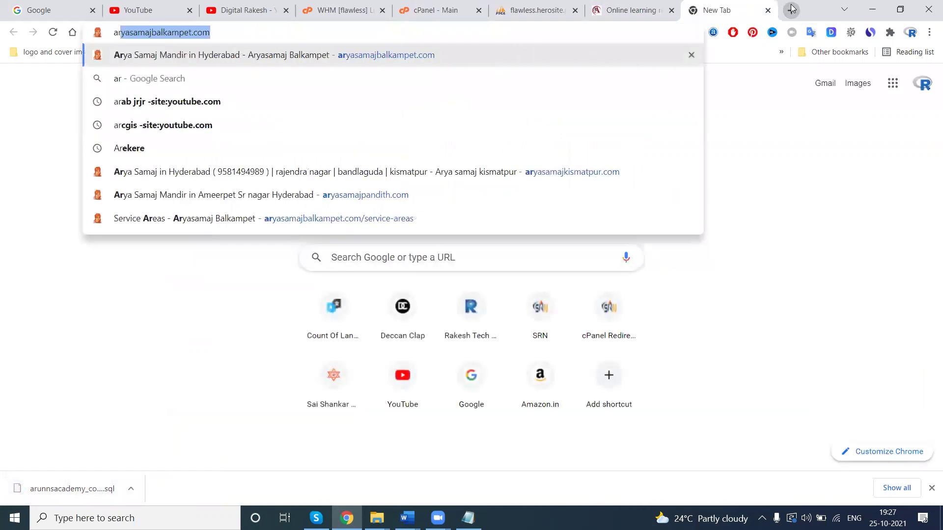
pyautogui.write('u')
pyautogui.press('Right')
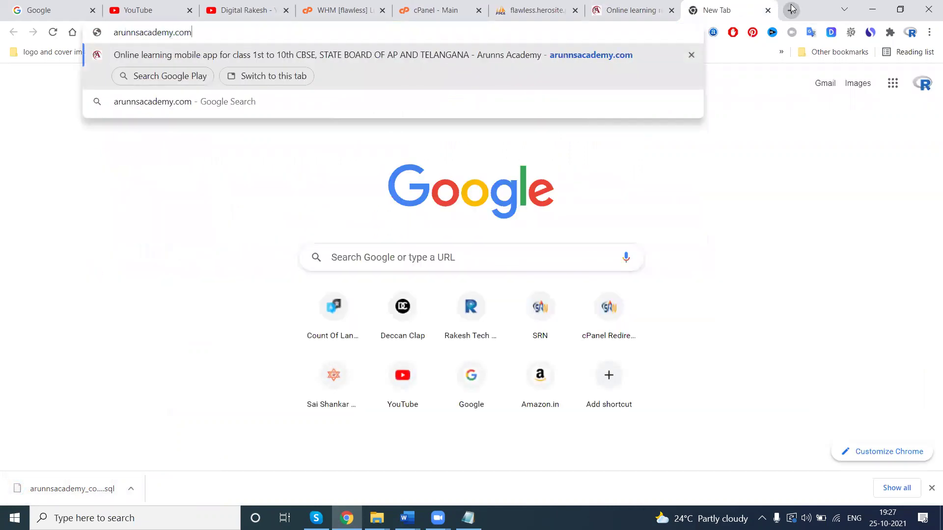
pyautogui.write('.')
pyautogui.press('BackSpace')
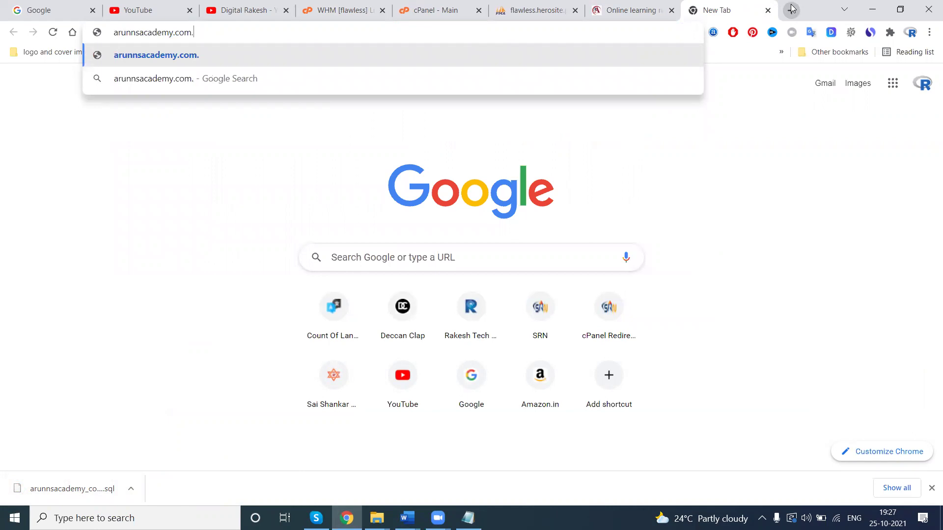
pyautogui.write('/adm')
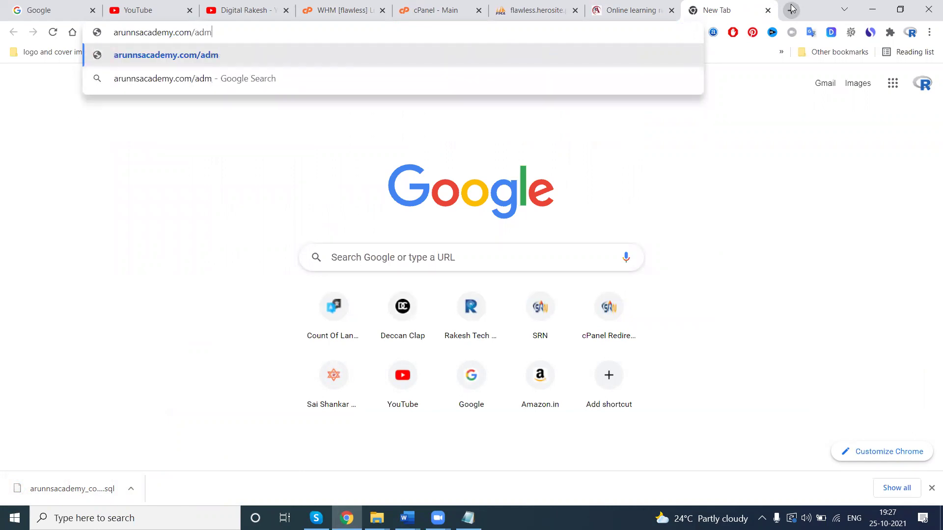
pyautogui.write('in')
pyautogui.press('Return')
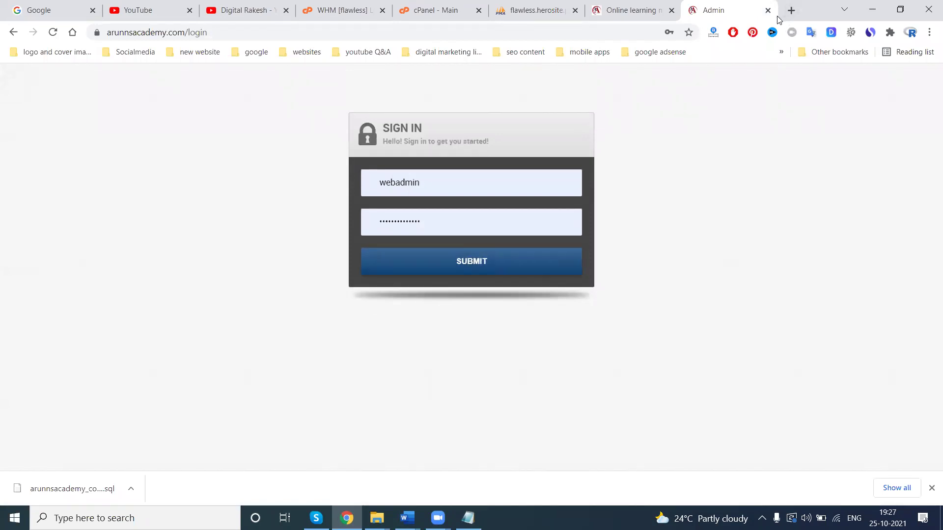
# Close the phpMyAdmin tab and launch File Manager from the cPanel dashboard
pyautogui.click(532, 16)
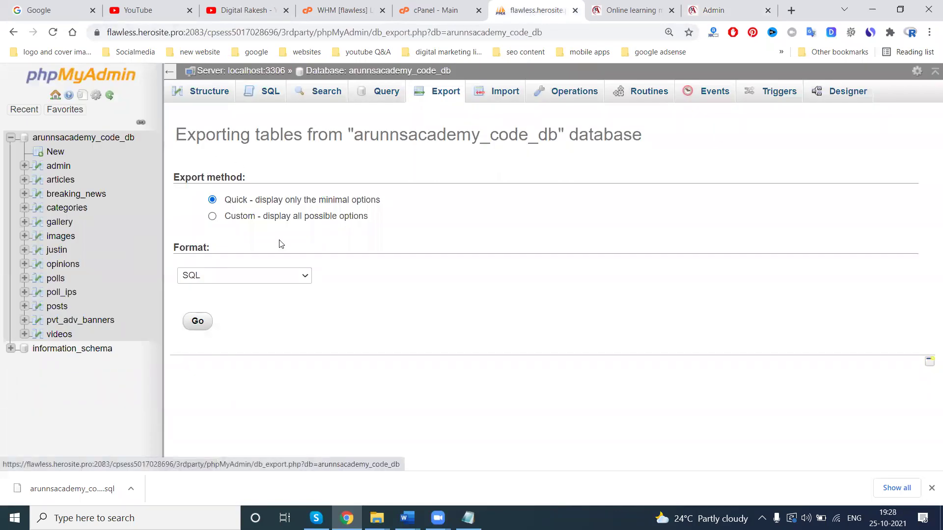
pyautogui.click(575, 11)
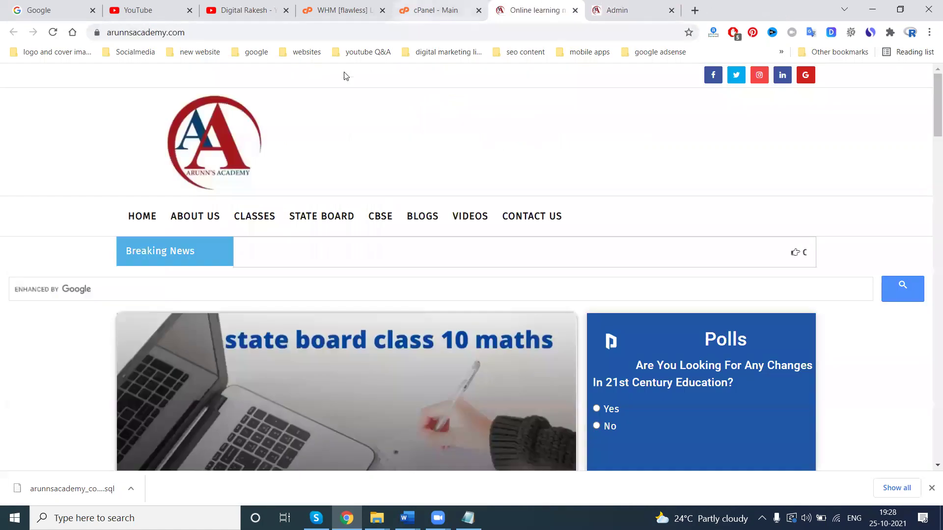
pyautogui.click(434, 10)
pyautogui.click(93, 236)
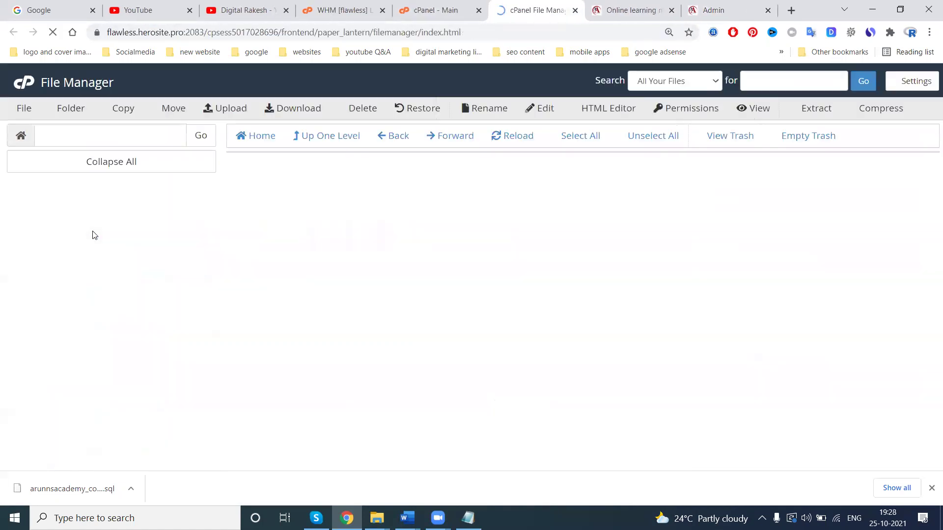
# Go up to the account's home folder and select the mail folder
pyautogui.click(323, 135)
pyautogui.scroll(-3, 292, 311)
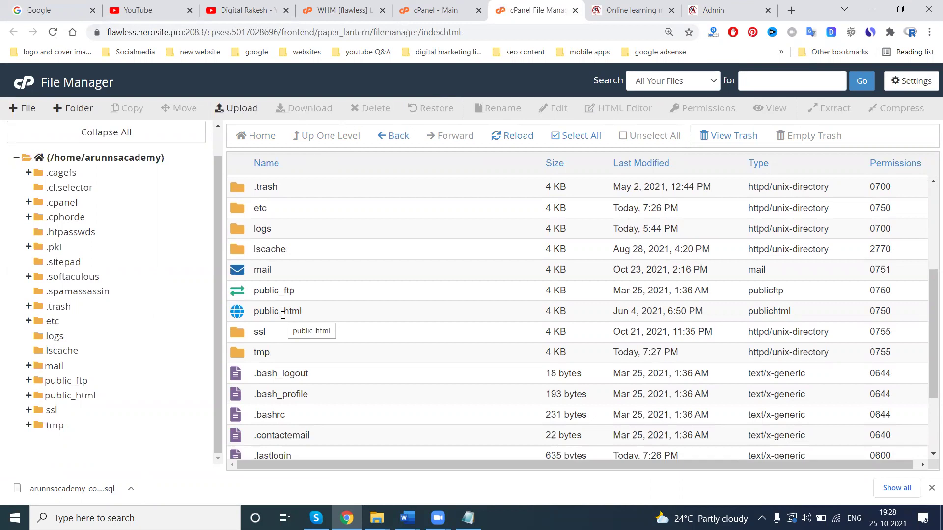
pyautogui.scroll(2, 282, 316)
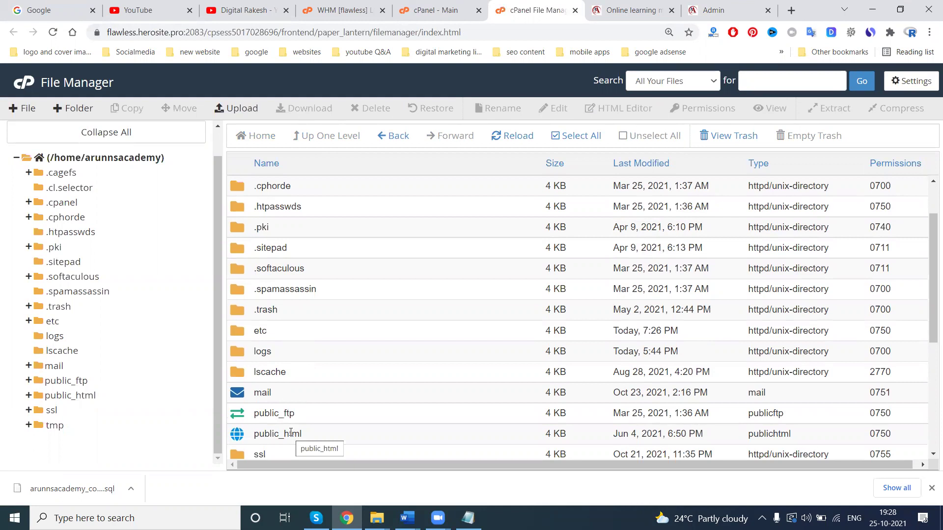
pyautogui.scroll(-2, 317, 379)
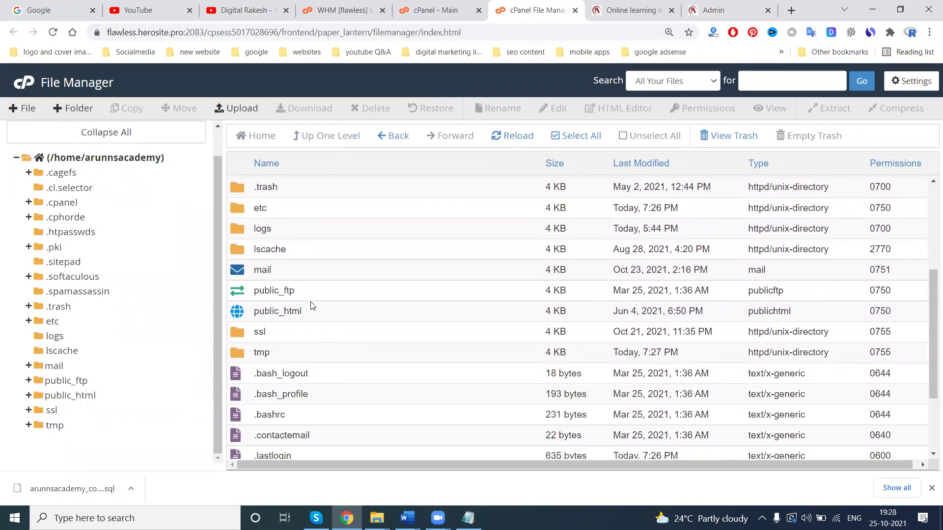
pyautogui.click(310, 269)
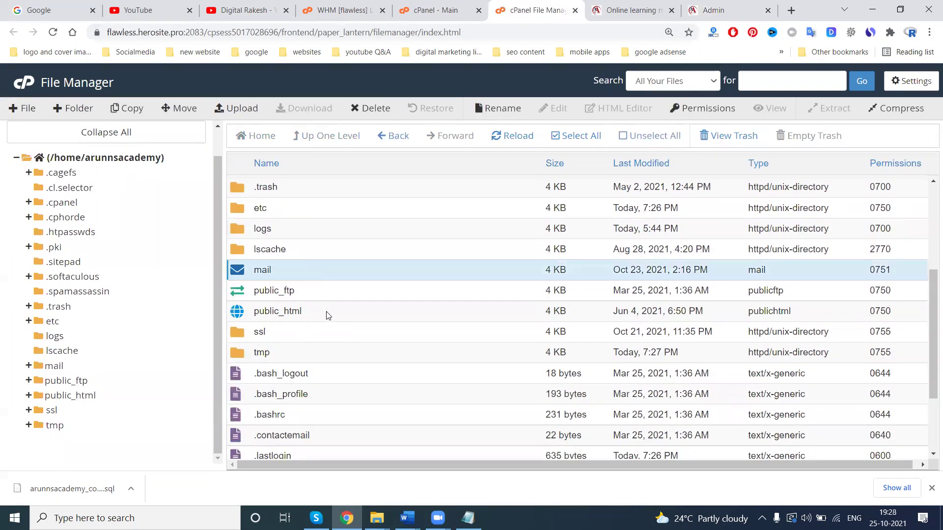
# Add public_html to the selection and start a Zip Archive compression of both folders
pyautogui.keyDown('ctrl'); pyautogui.click(317, 313); pyautogui.keyUp('ctrl')
pyautogui.rightClick(312, 312)
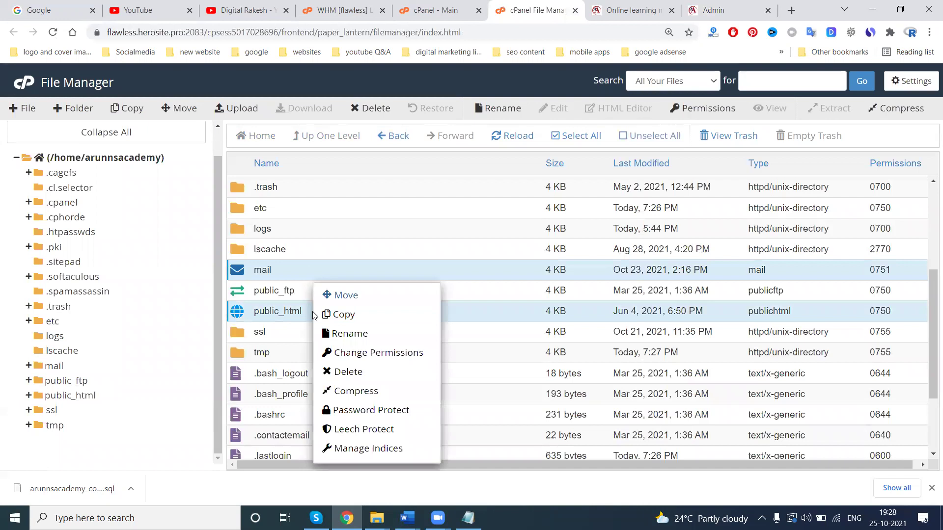
pyautogui.click(337, 392)
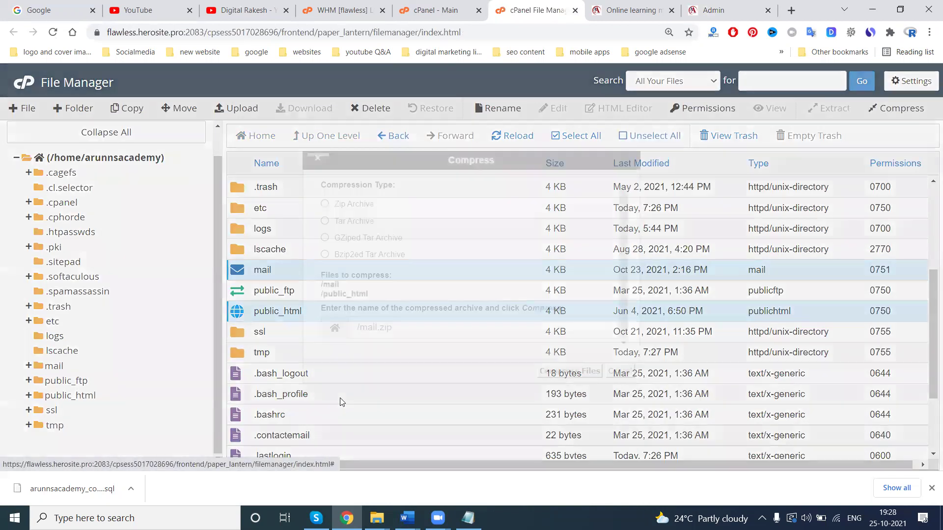
pyautogui.click(325, 204)
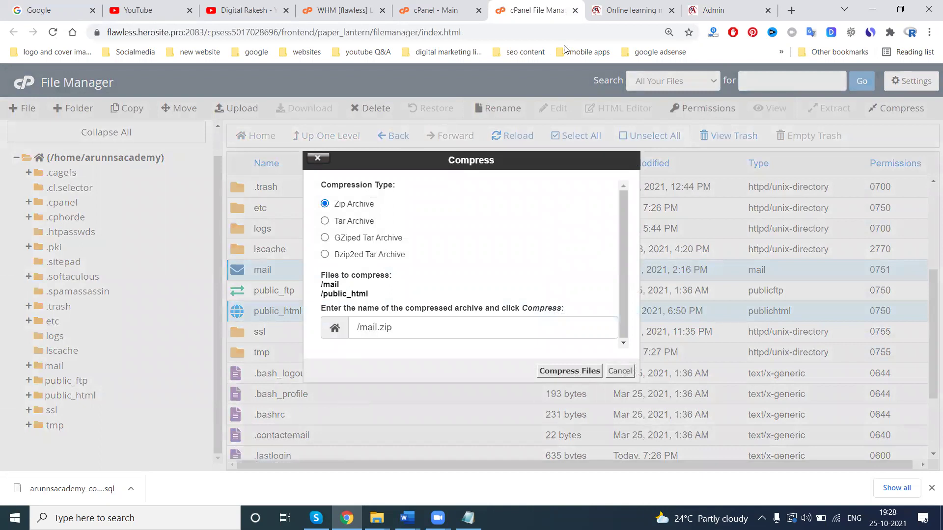
# Name the archive arunnsacademy25-10-2021.zip using the copied domain name and compress
pyautogui.click(627, 10)
pyautogui.doubleClick(140, 32)
pyautogui.hotkey('ctrl', 'c')
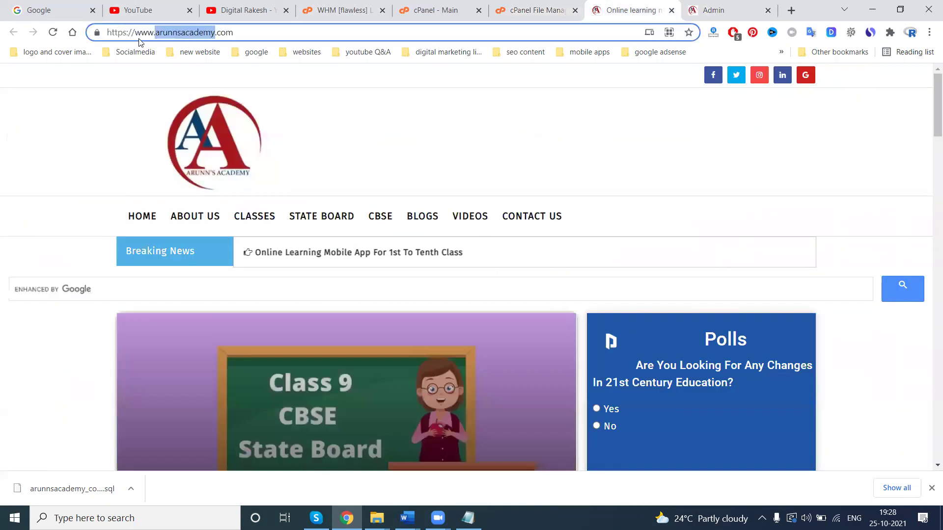
pyautogui.click(537, 10)
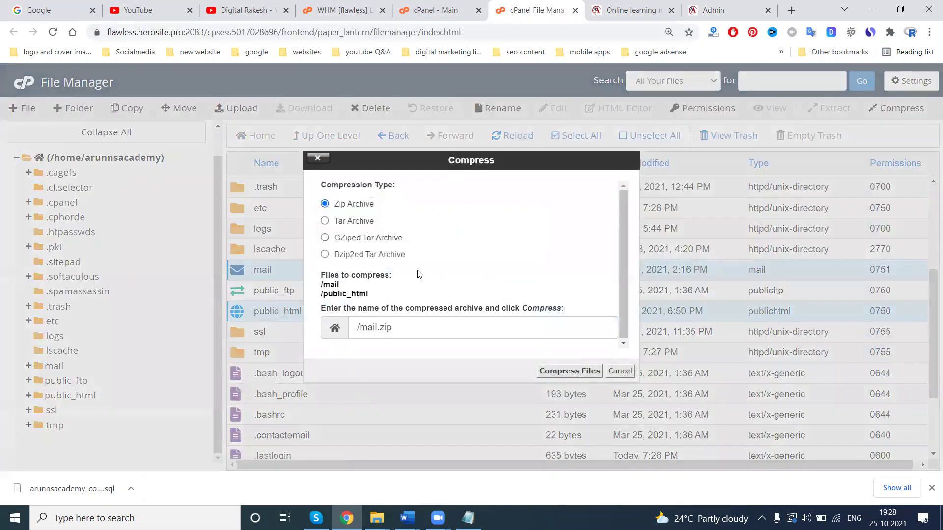
pyautogui.doubleClick(365, 327)
pyautogui.hotkey('ctrl', 'v')
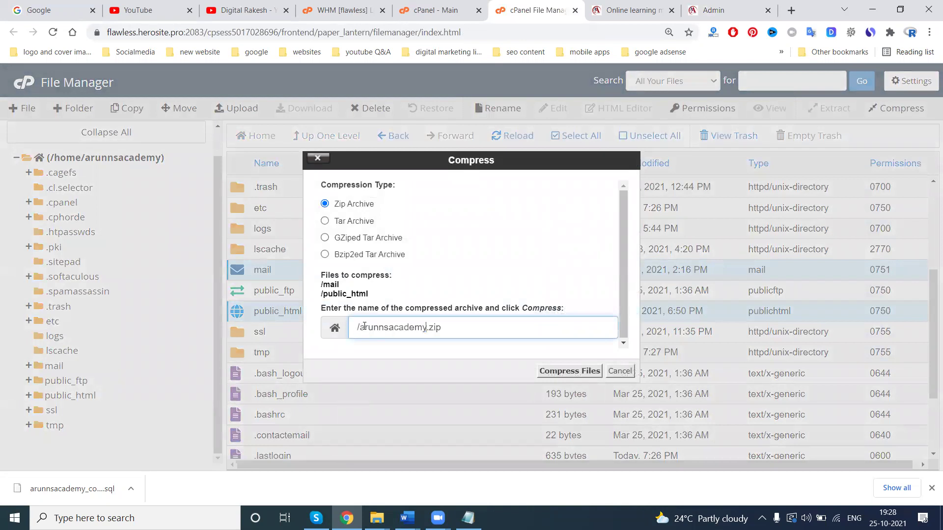
pyautogui.write('25')
pyautogui.write('-')
pyautogui.write('10-2021')
pyautogui.click(546, 374)
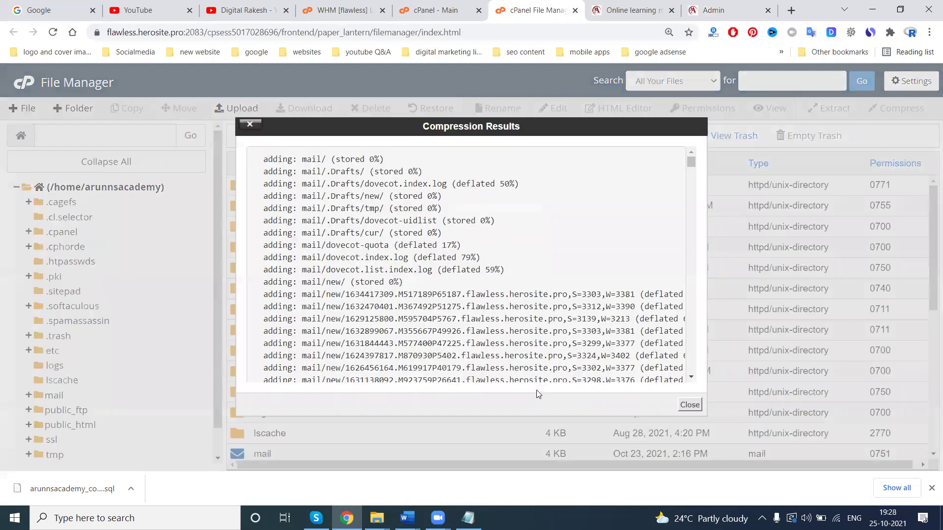
# Download arunnsacademy25-10-2021.zip and public_html05-05-21.zip to the computer
pyautogui.click(690, 405)
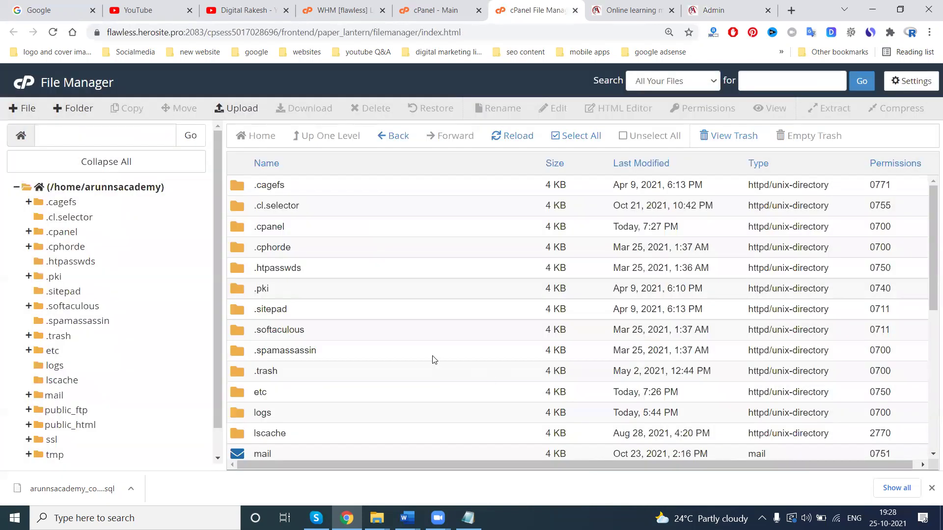
pyautogui.scroll(-4, 433, 360)
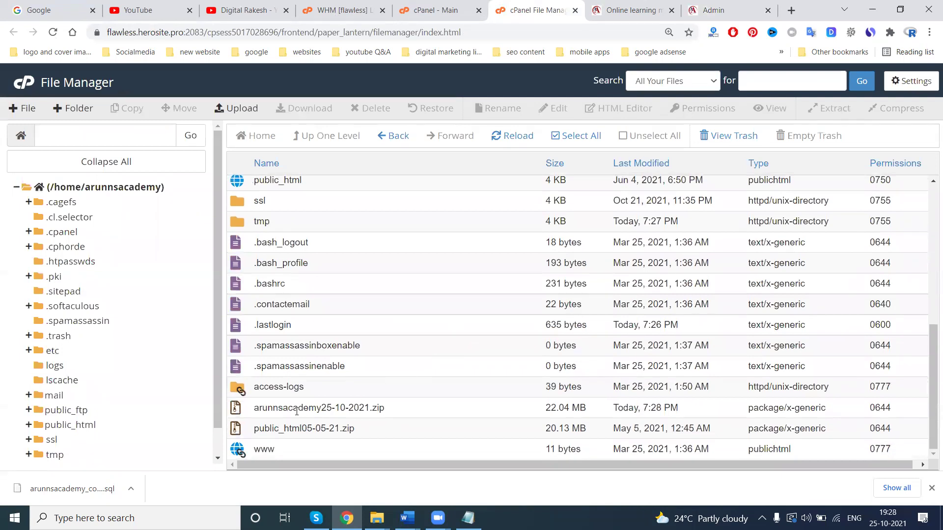
pyautogui.rightClick(299, 411)
pyautogui.click(333, 296)
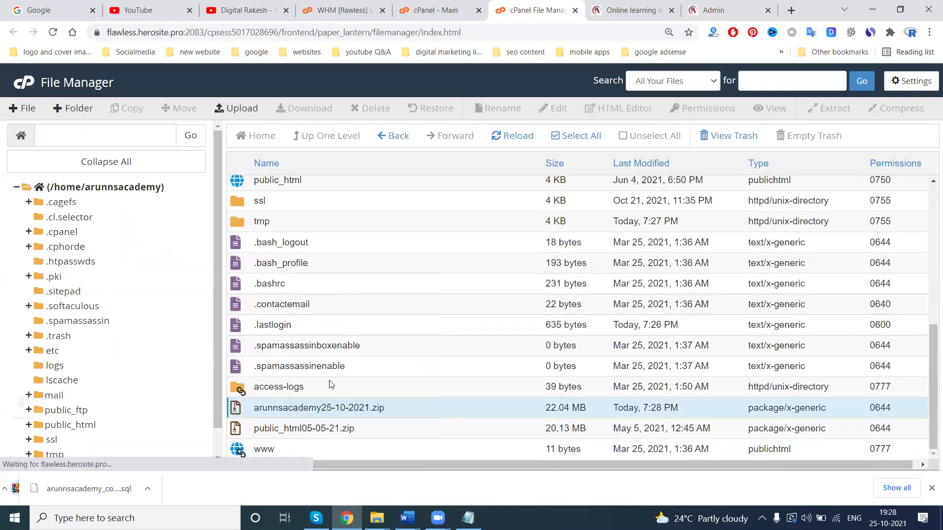
pyautogui.rightClick(315, 426)
pyautogui.click(356, 296)
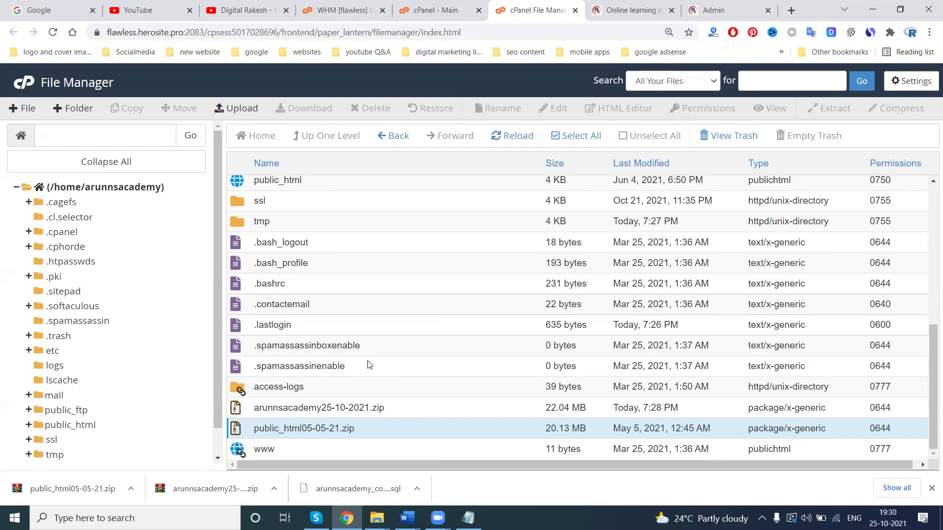
# Log out of the cPanel account and return to the website tab
pyautogui.click(575, 14)
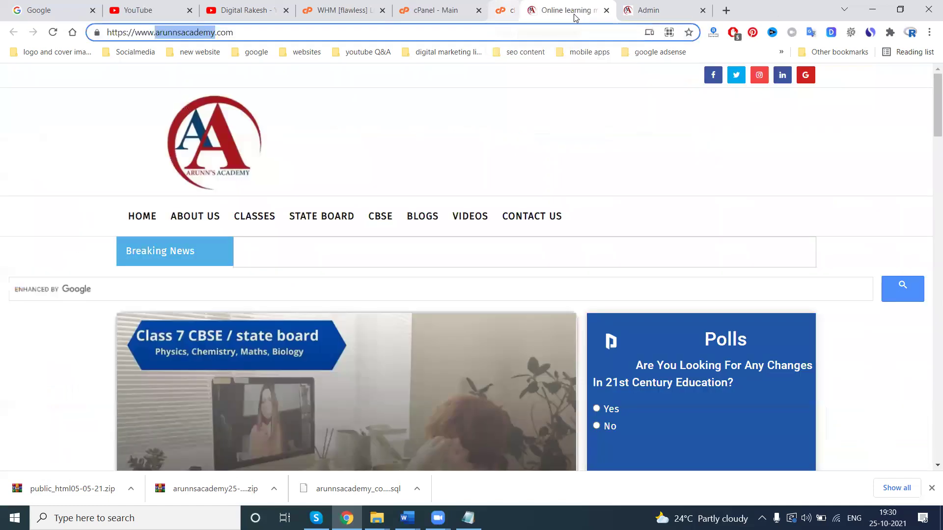
pyautogui.click(446, 10)
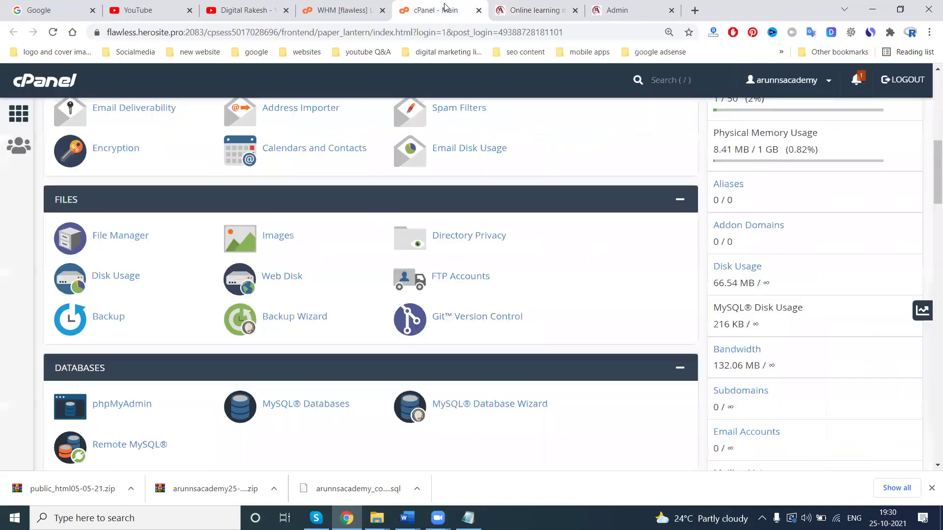
pyautogui.click(909, 80)
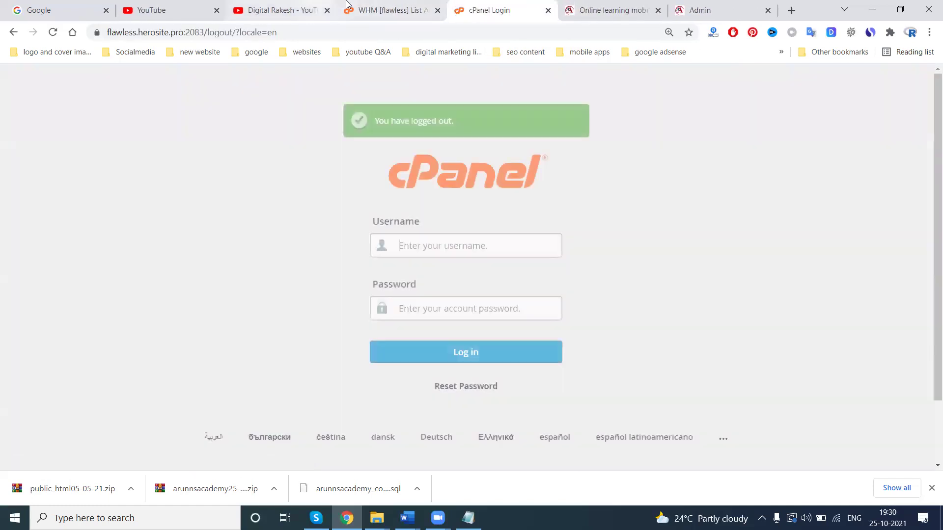
pyautogui.click(591, 6)
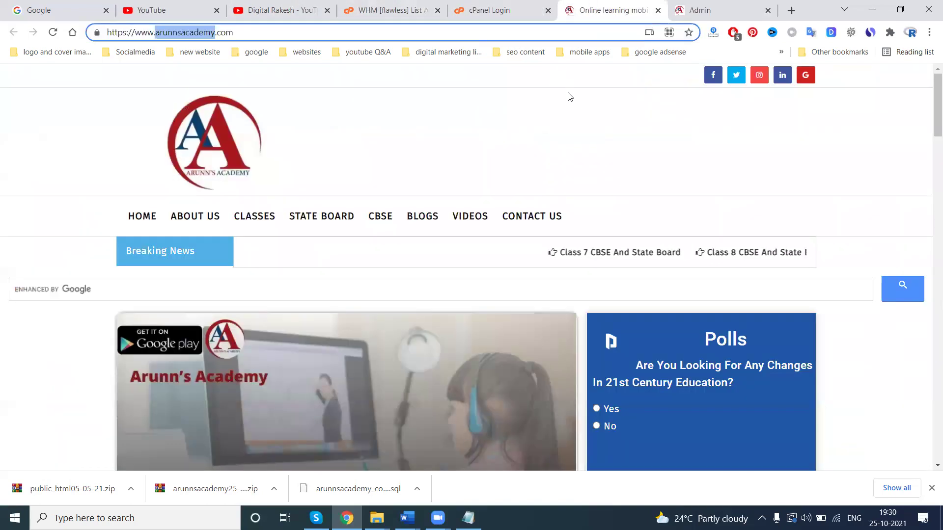
pyautogui.scroll(-1, 573, 108)
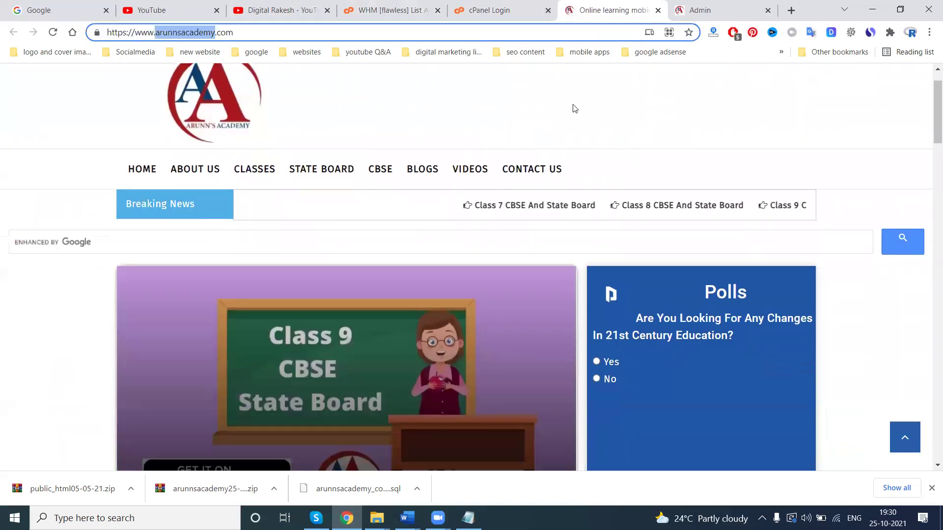
pyautogui.scroll(-2, 573, 108)
pyautogui.scroll(-4, 573, 109)
pyautogui.scroll(-2, 573, 109)
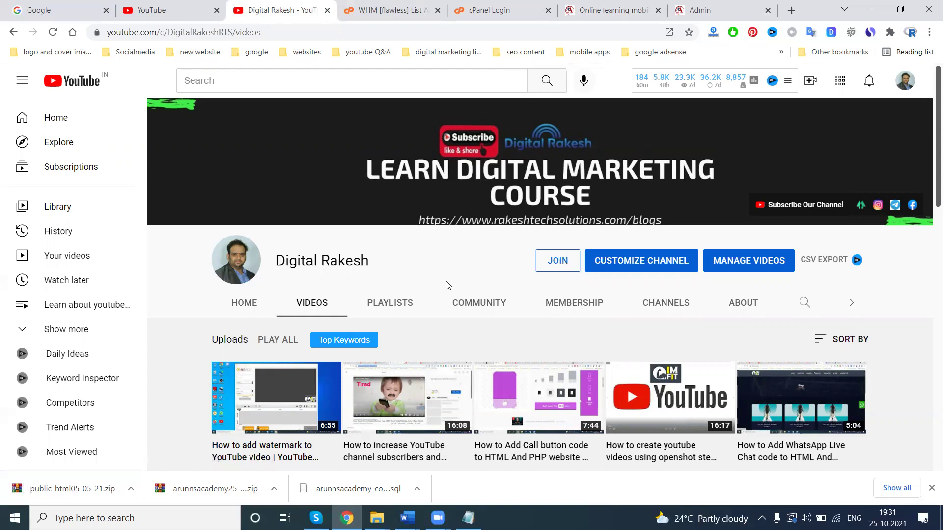
pyautogui.scroll(-1, 446, 286)
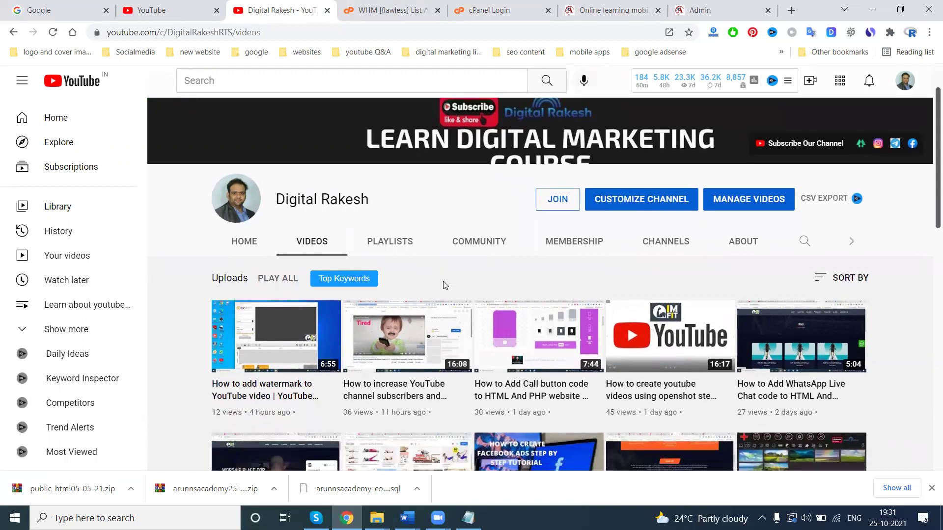